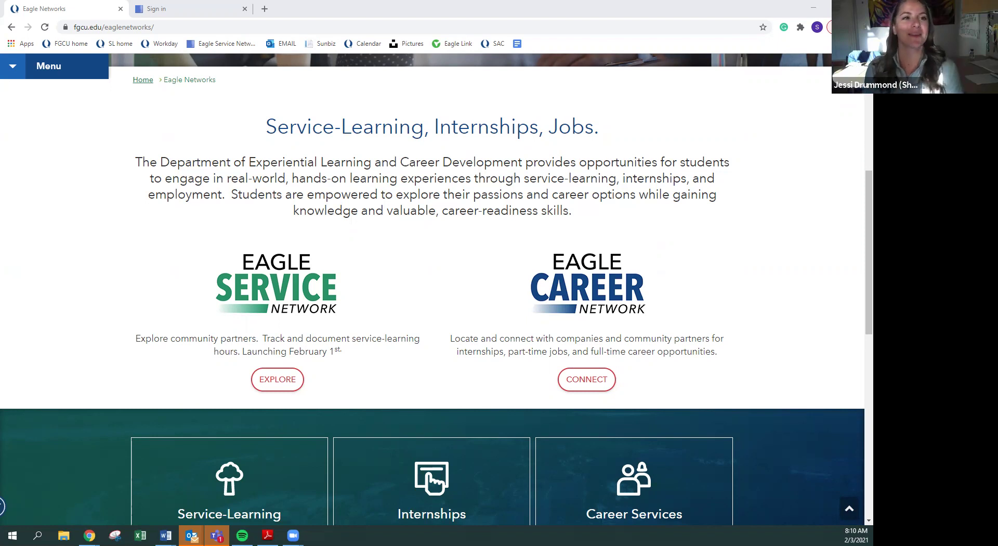
Open the Eagle Service Network portal from the Eagle Networks page.
scroll(358, 249, up, 1)
scroll(358, 250, up, 6)
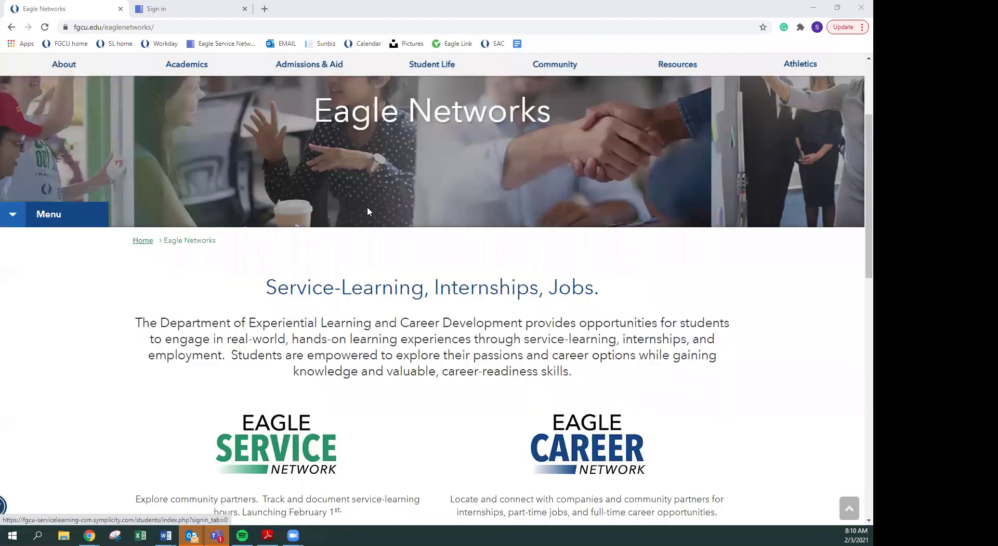
click(848, 110)
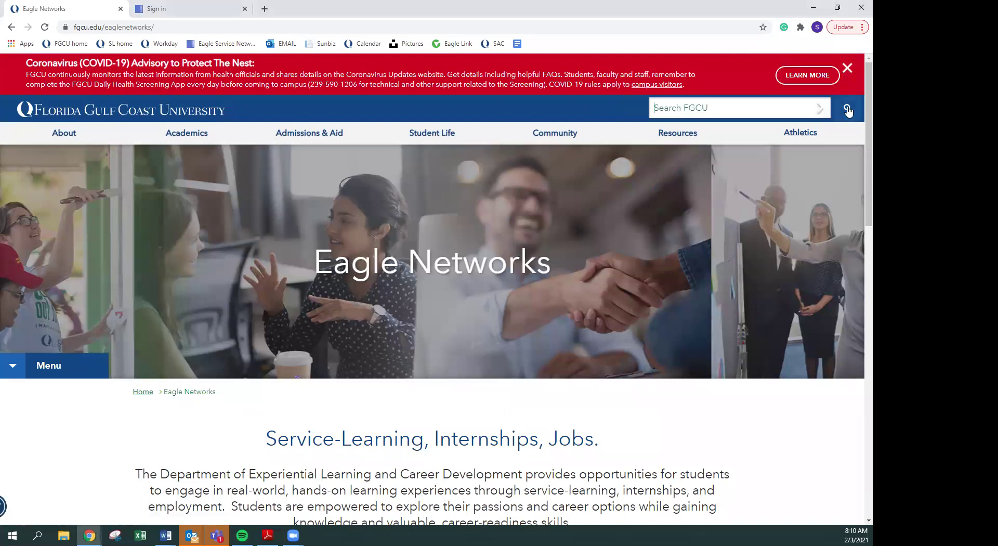
scroll(292, 260, down, 3)
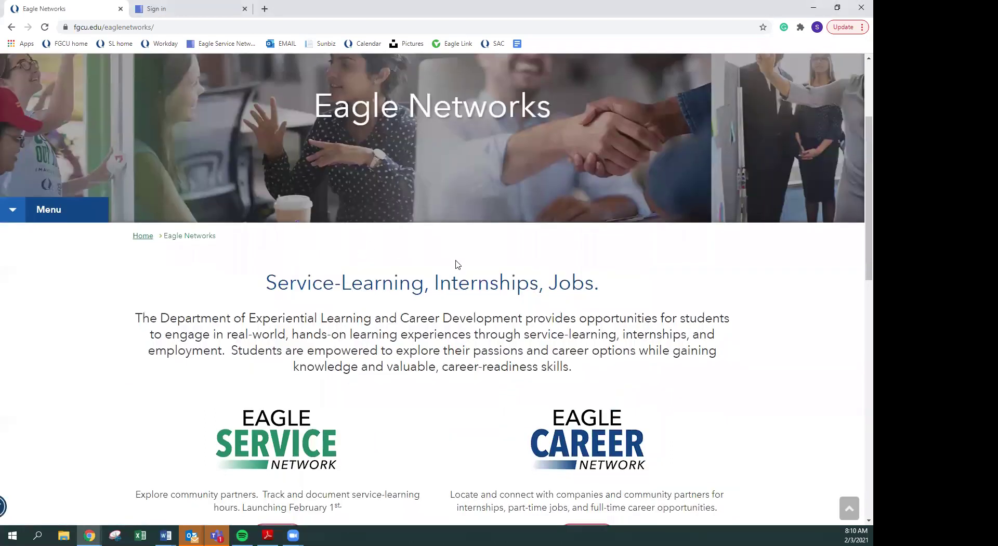
scroll(276, 354, down, 3)
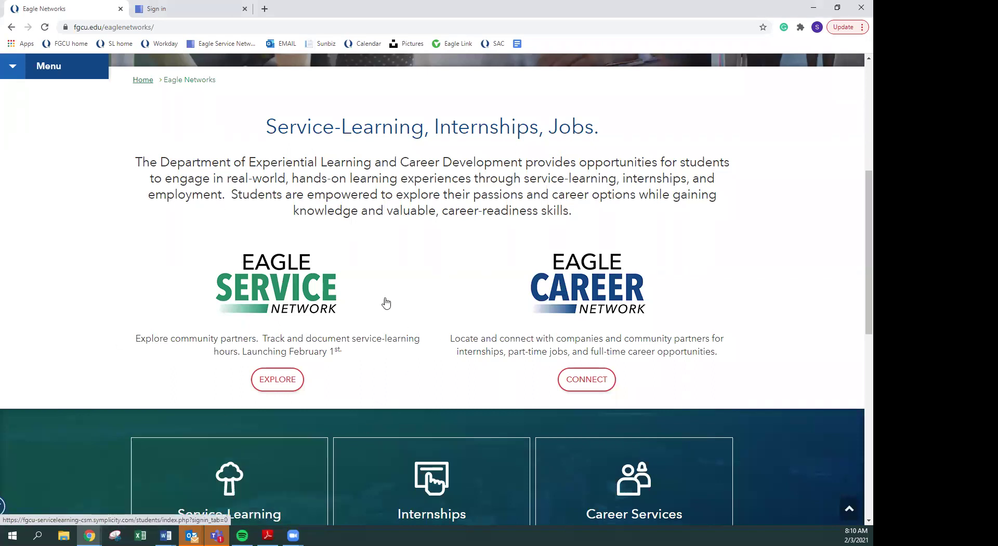
click(285, 384)
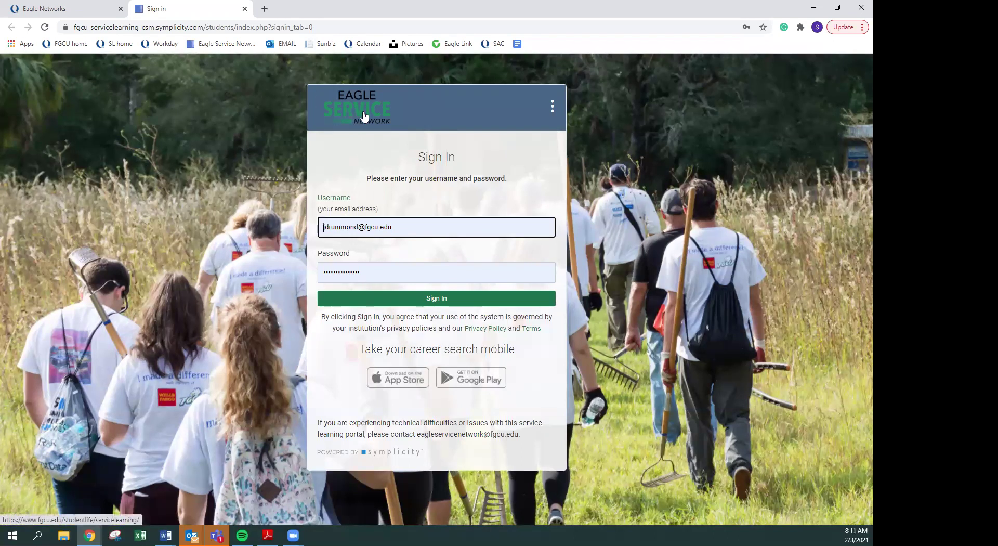
Sign in to the Eagle Service Network with the saved username and password.
click(395, 227)
click(407, 283)
click(443, 299)
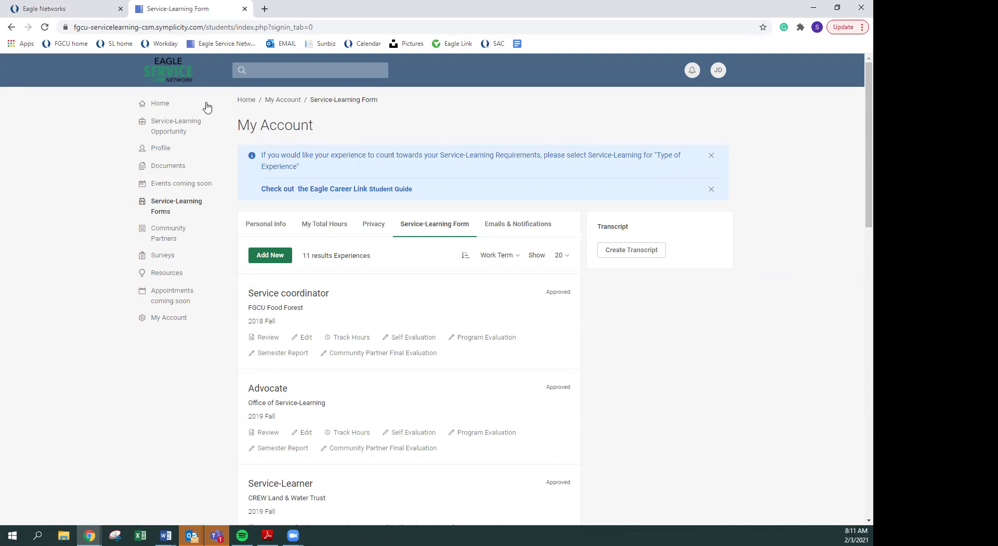
Open the Service-Learning Forms section and look through the list of existing experiences.
click(161, 212)
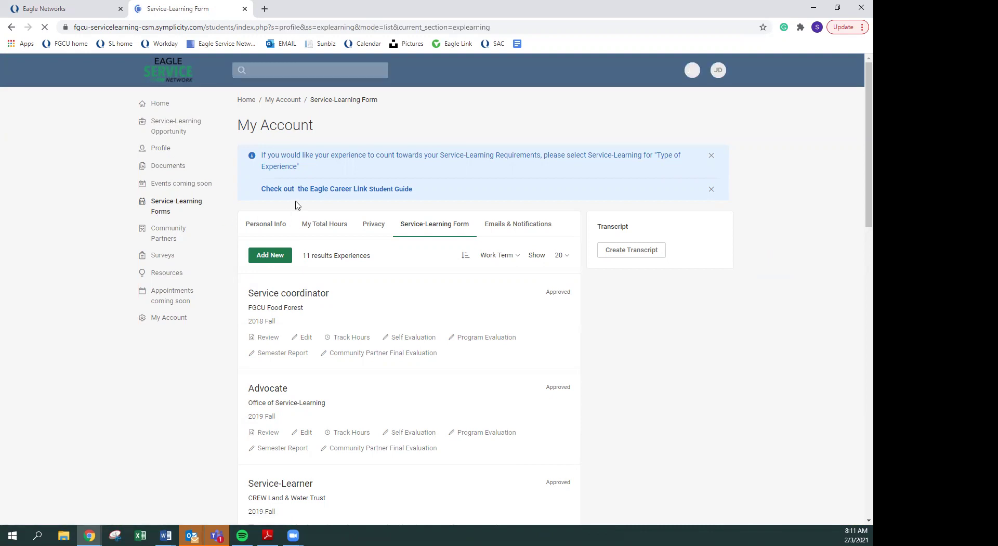
scroll(437, 225, down, 6)
scroll(436, 221, down, 6)
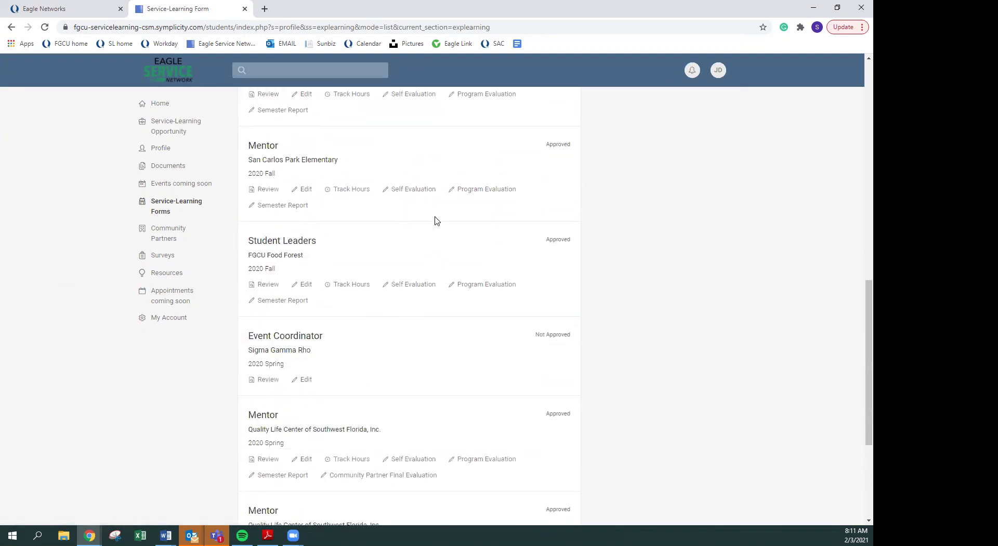
scroll(370, 325, down, 4)
scroll(383, 190, up, 6)
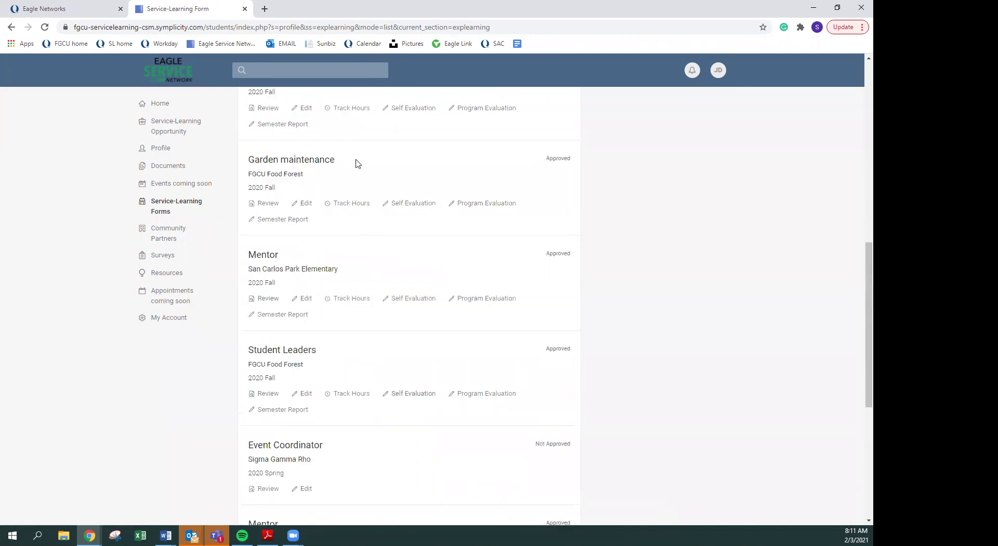
scroll(388, 197, up, 6)
scroll(386, 197, up, 3)
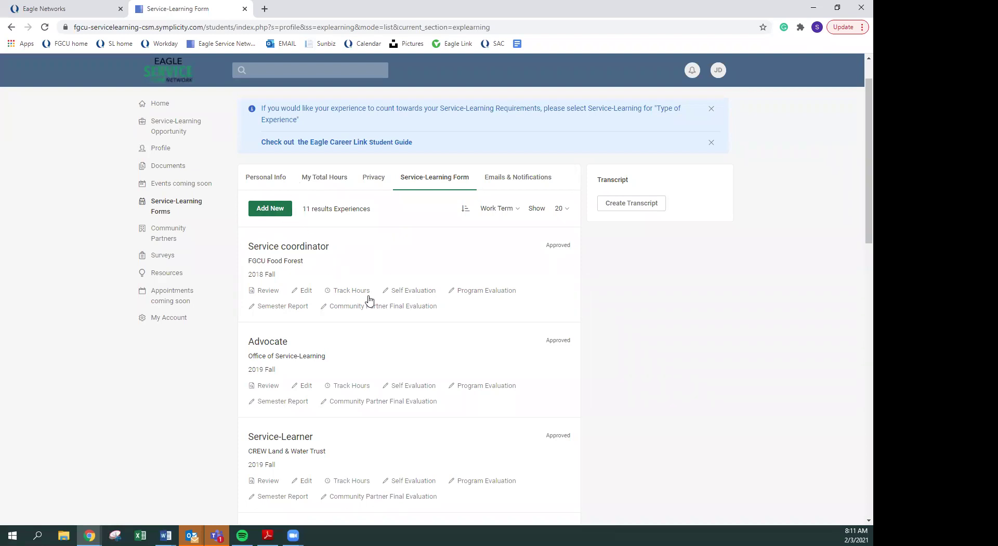
Add a new service-learning form and set its Experiential Learning Type to Service-Learning.
drag(546, 245, 576, 250)
click(276, 212)
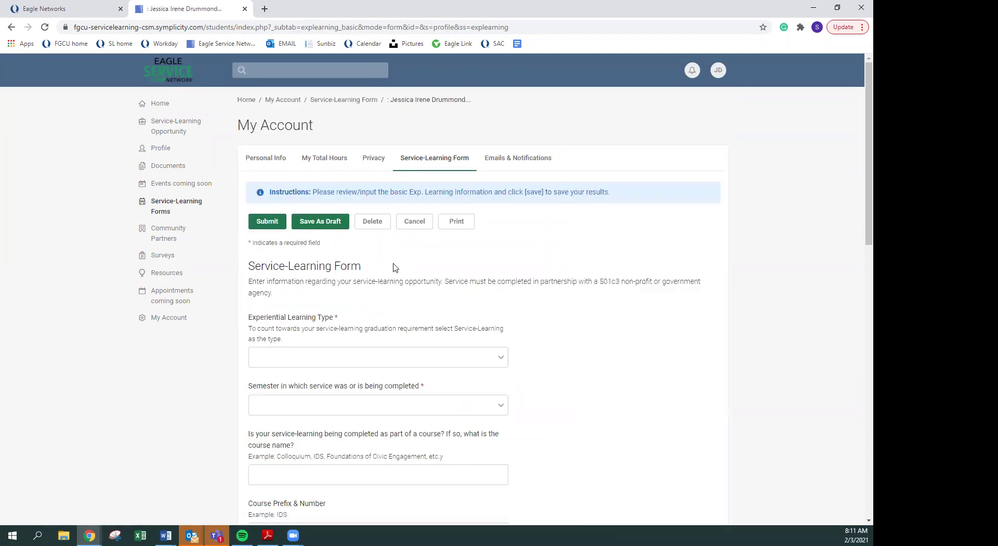
scroll(394, 267, down, 5)
scroll(394, 267, up, 5)
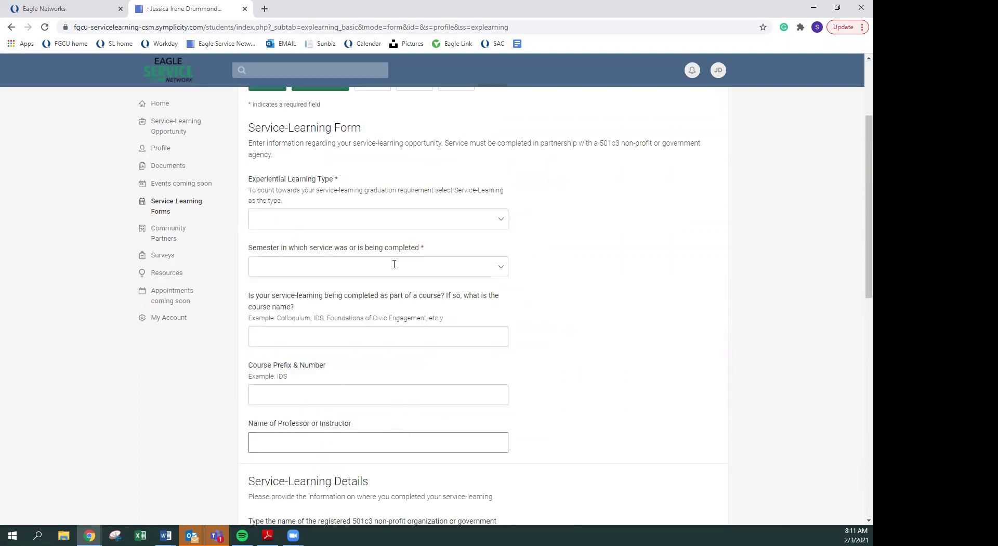
click(299, 354)
click(306, 382)
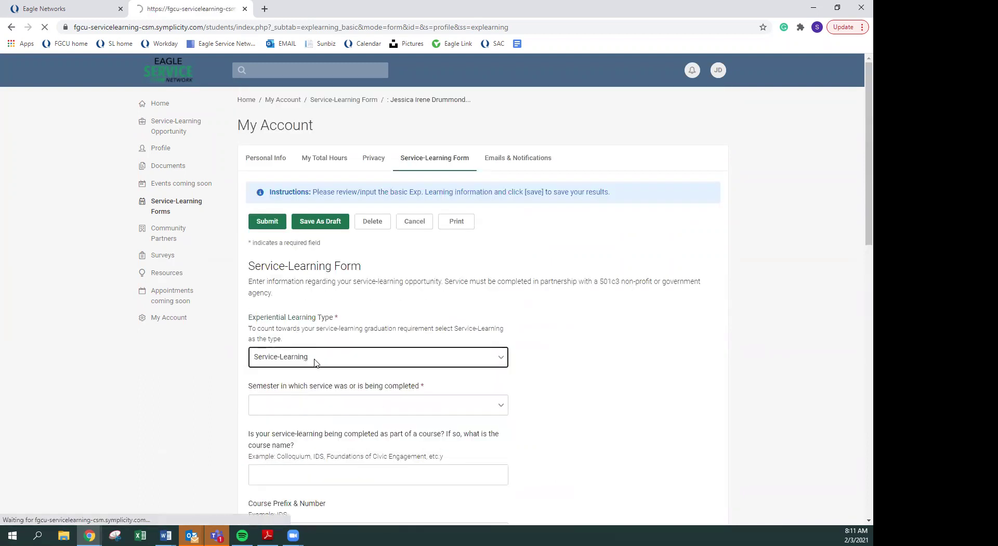
Review the available Experiential Learning Type options and keep Service-Learning selected.
drag(246, 252, 333, 252)
click(313, 299)
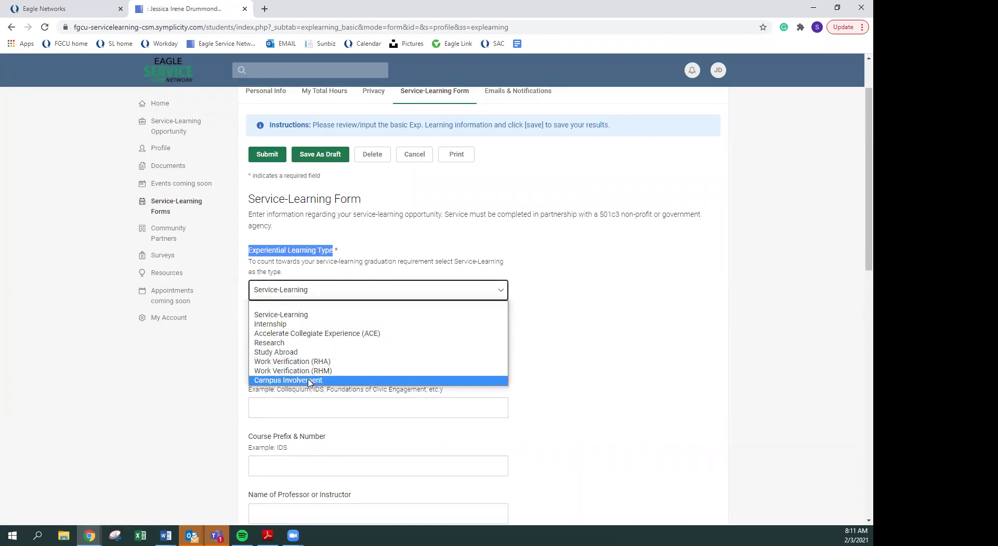
click(431, 247)
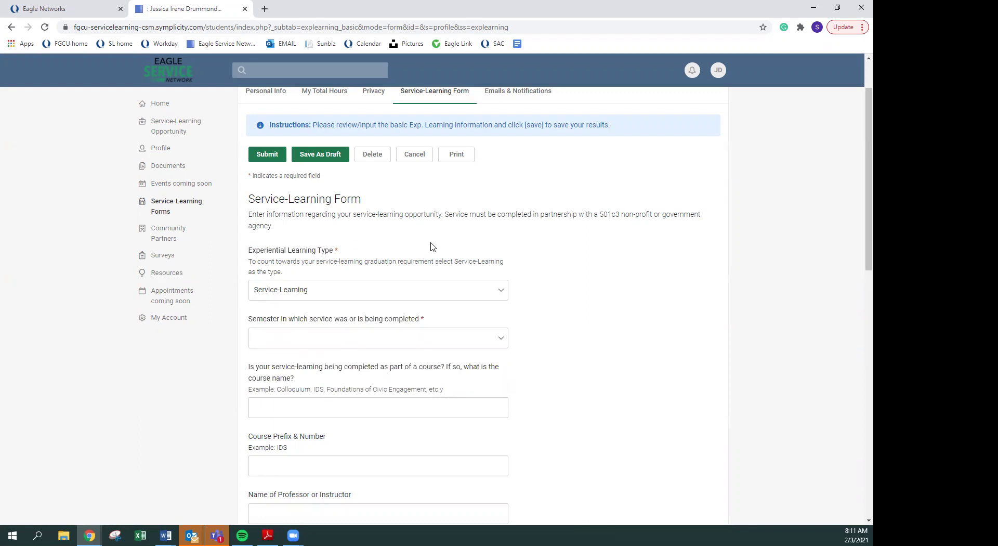
click(393, 290)
click(271, 316)
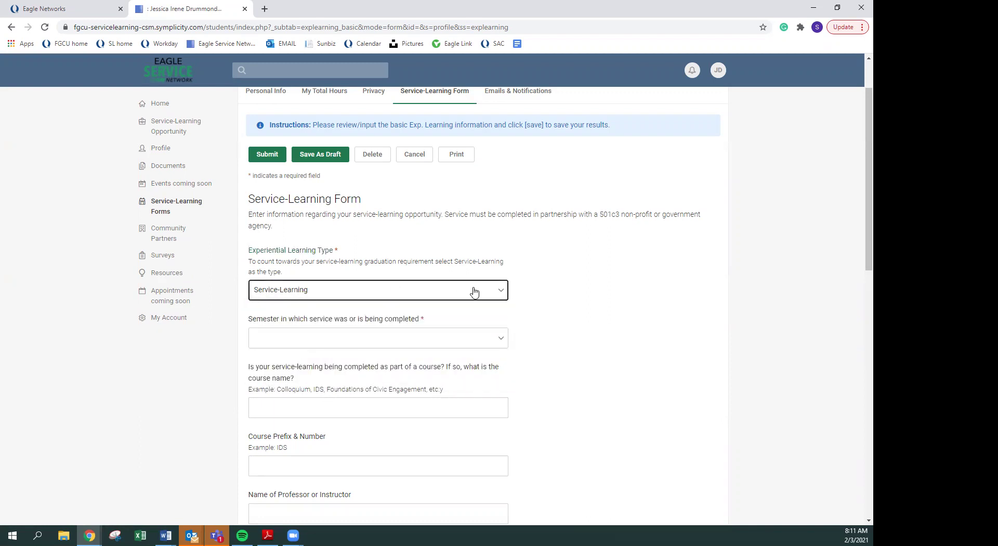
Enter CREW Land & Water Trust as the partnering non-profit organization in the Service-Learning Details.
scroll(475, 291, down, 3)
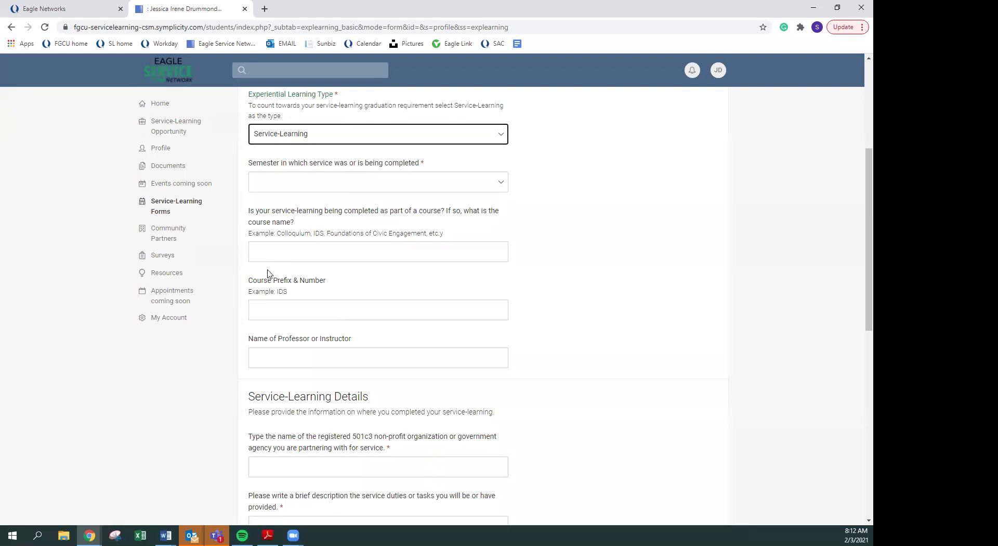
scroll(416, 254, down, 3)
scroll(463, 216, down, 3)
scroll(364, 239, up, 3)
click(370, 310)
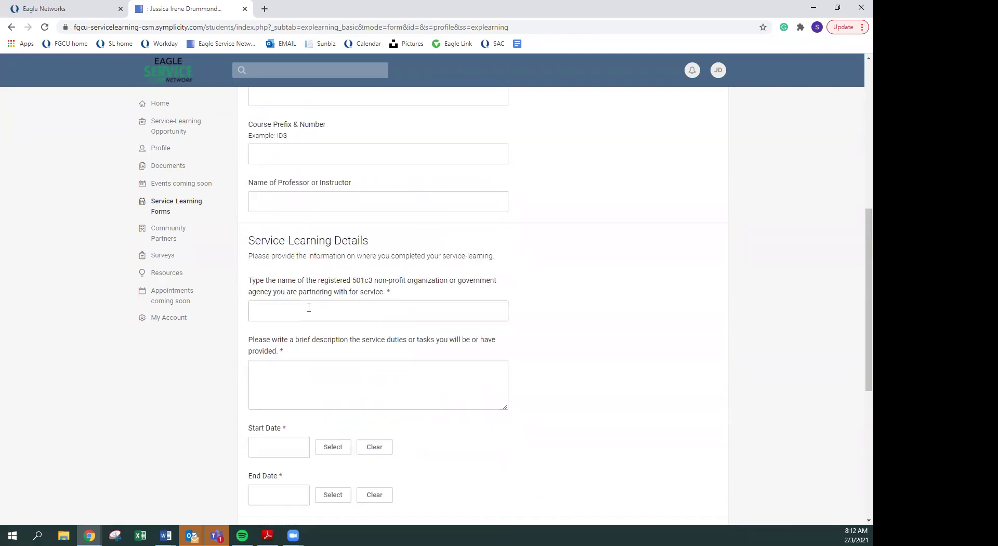
drag(392, 294, 239, 292)
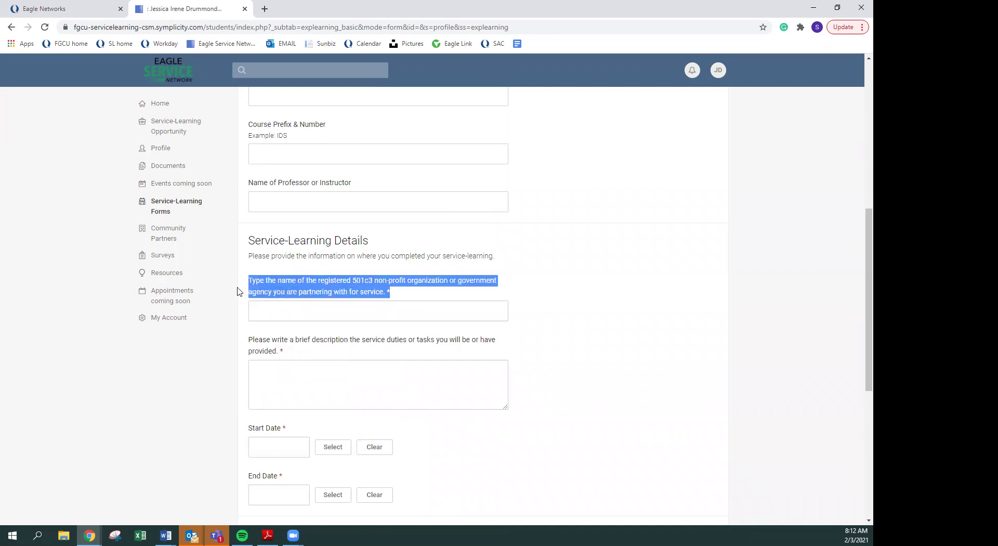
click(445, 310)
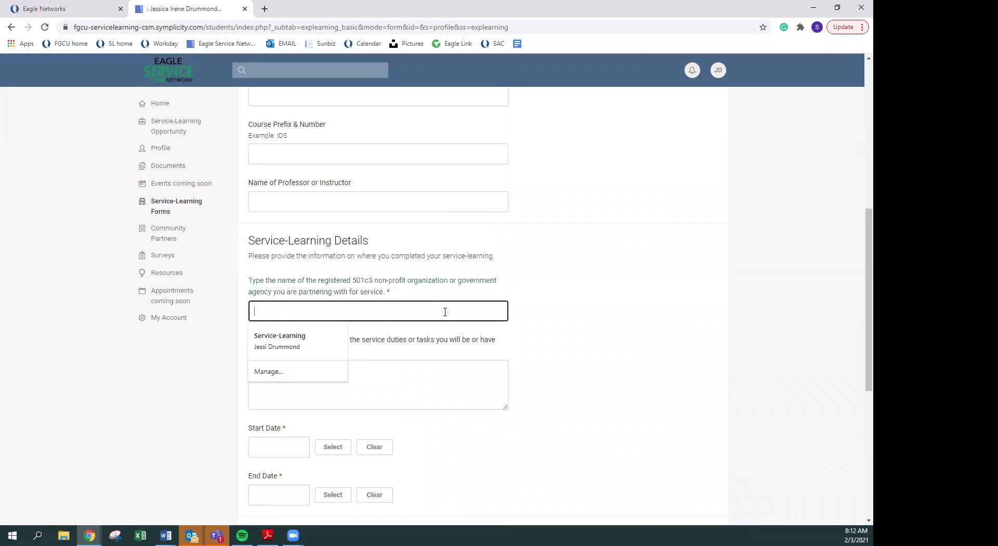
text(Food Fores)
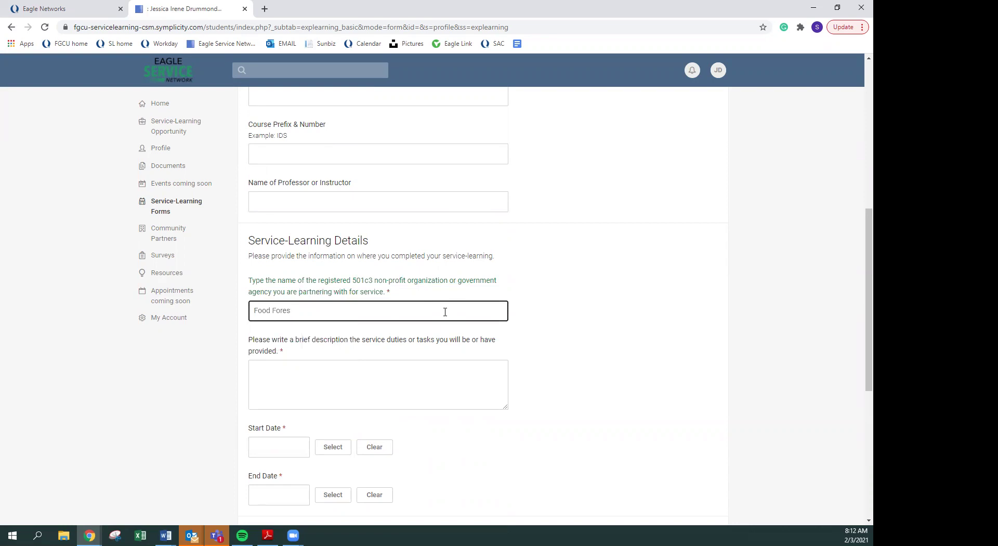
key(BackSpace)
key(BackSpace)
key(BackSpace)
click(349, 401)
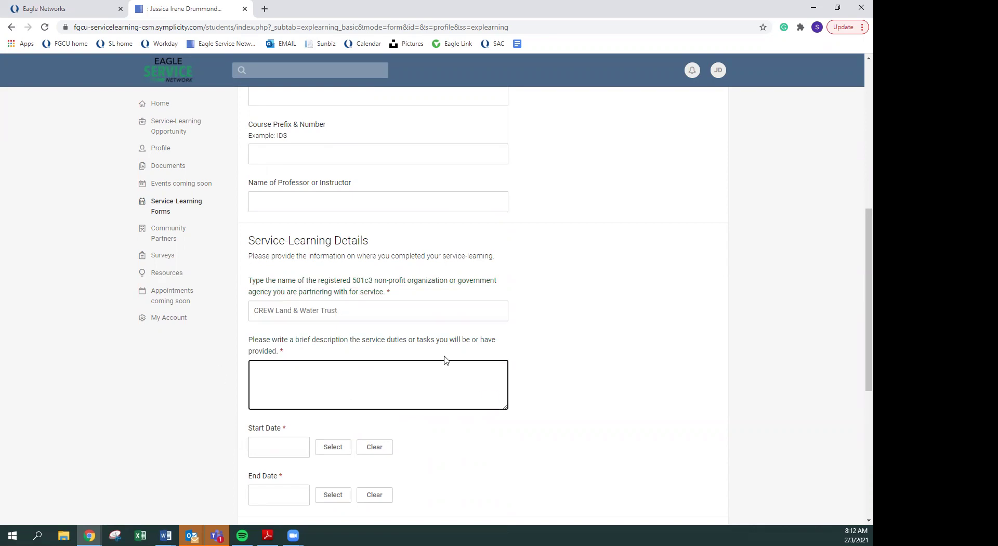
Examine the form's service description, start and end dates, supervisor contact and student signature fields.
scroll(444, 360, down, 3)
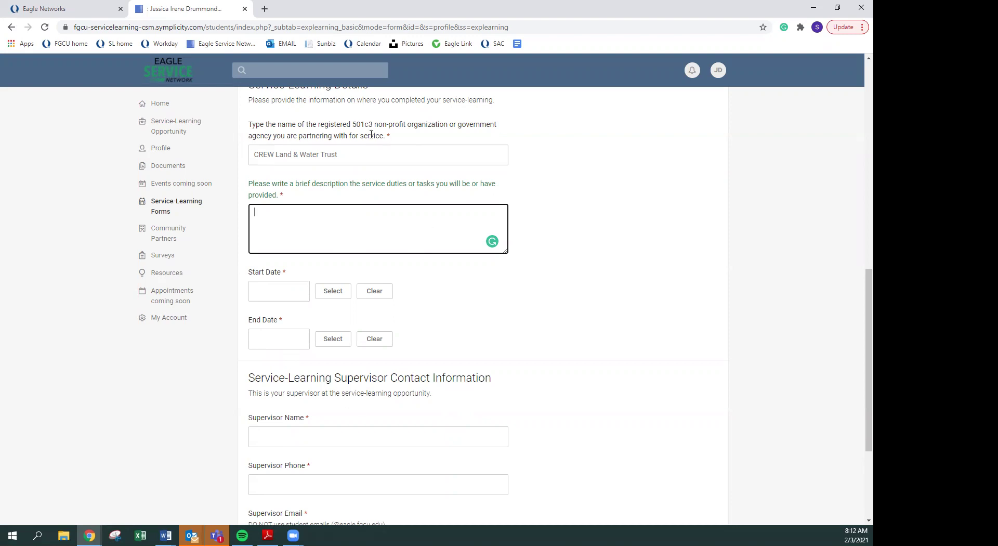
scroll(582, 322, down, 3)
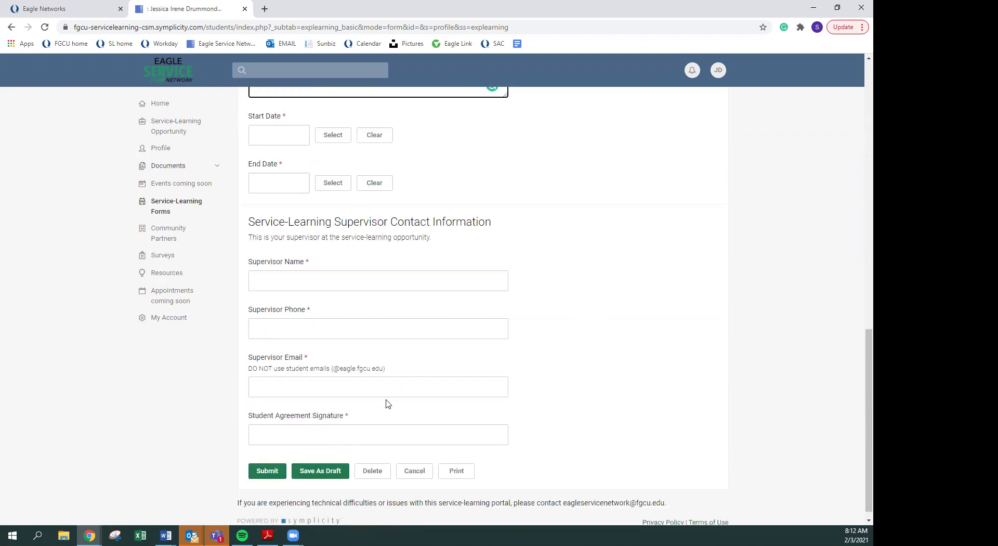
drag(249, 261, 313, 265)
drag(250, 309, 312, 312)
click(277, 281)
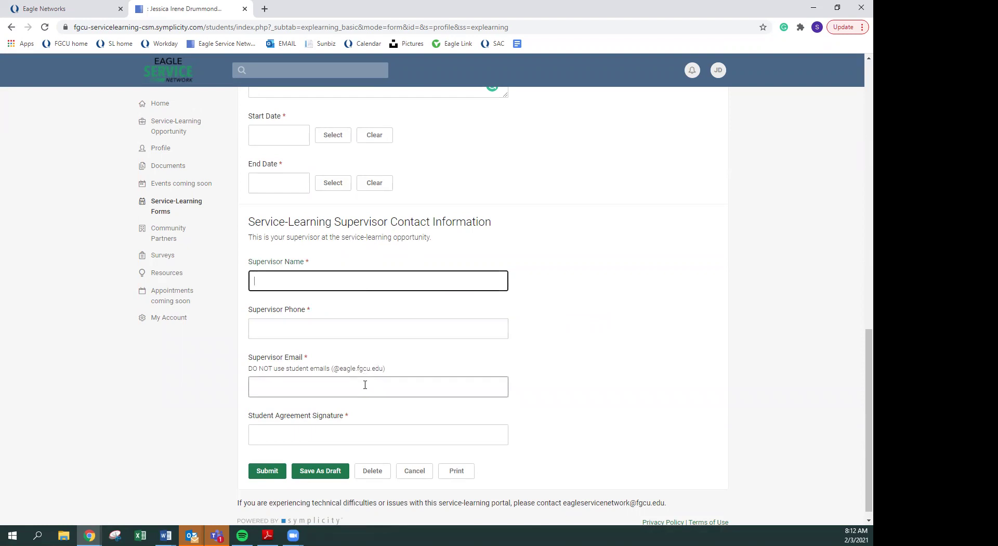
mouse_move(388, 371)
mouse_down()
mouse_move(285, 367)
mouse_move(394, 363)
mouse_up()
click(396, 383)
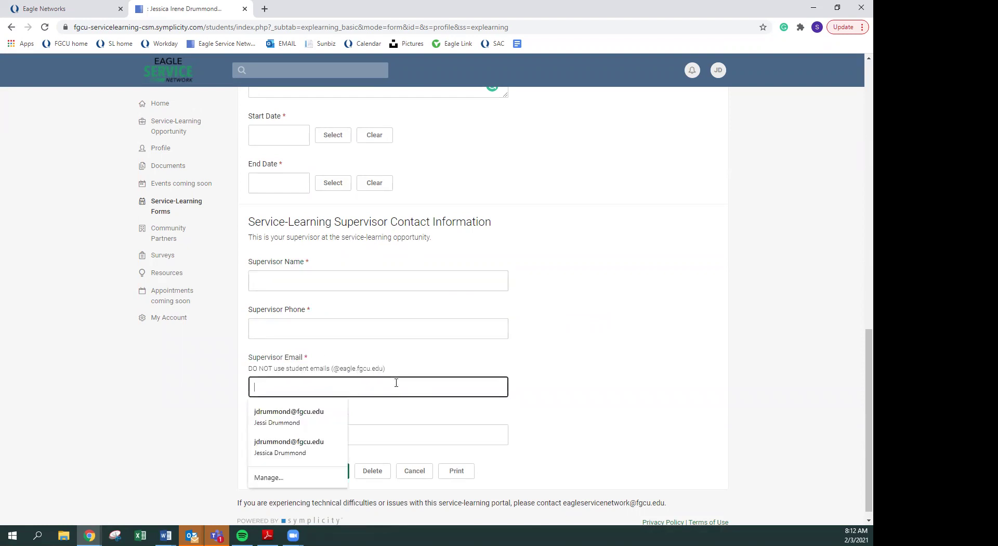
click(528, 325)
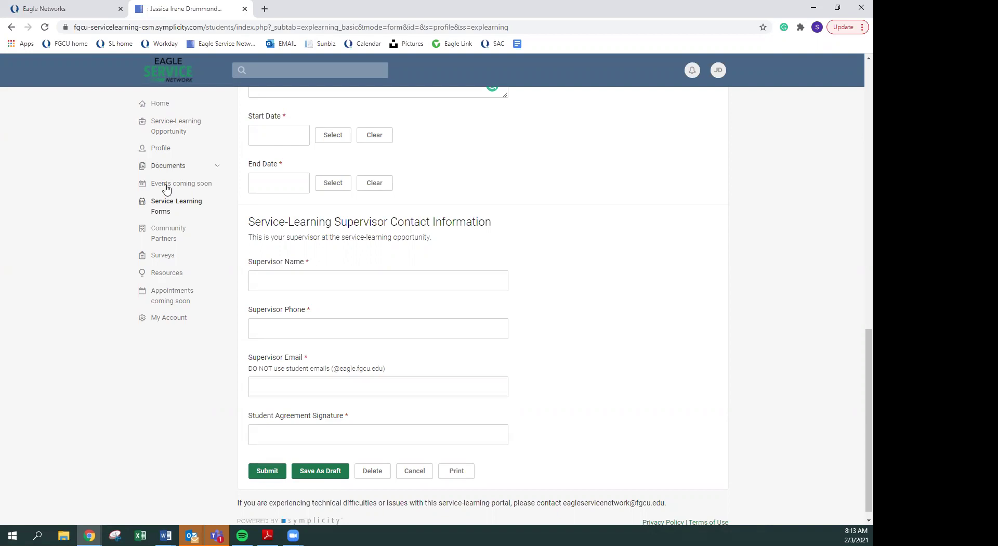
Return to the list of service-learning forms and examine each form's approval status, hour tracking and evaluation options.
click(169, 203)
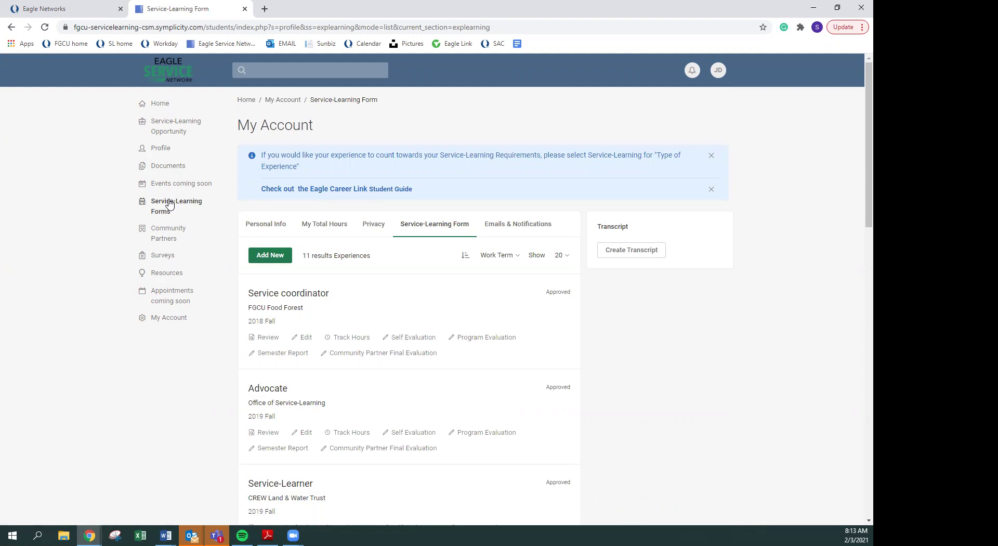
drag(544, 291, 576, 292)
scroll(562, 253, down, 3)
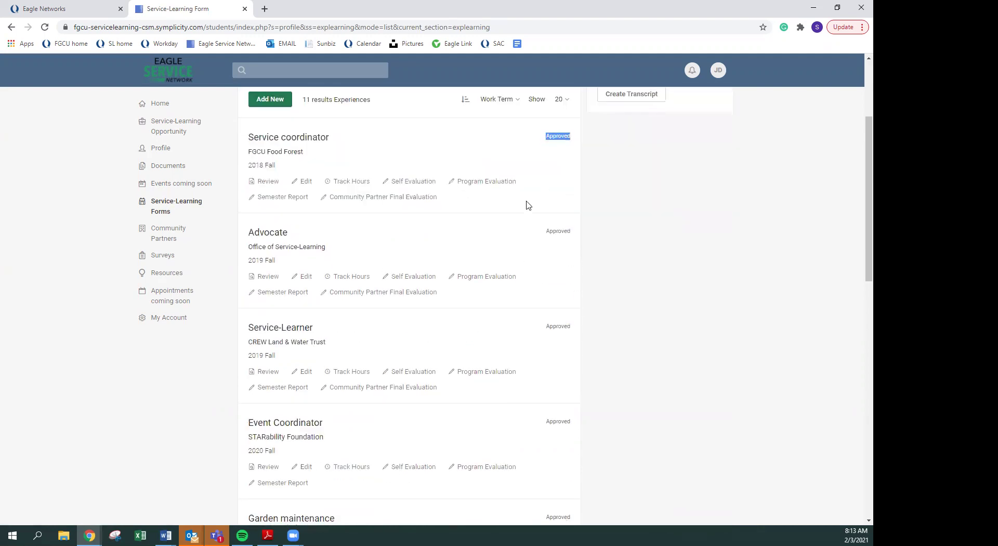
scroll(491, 440, down, 3)
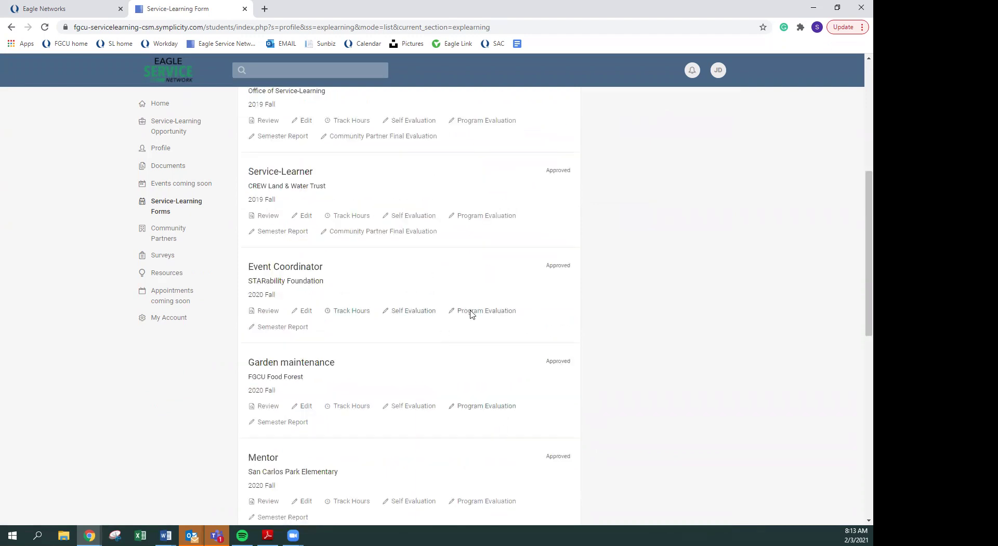
scroll(541, 305, down, 6)
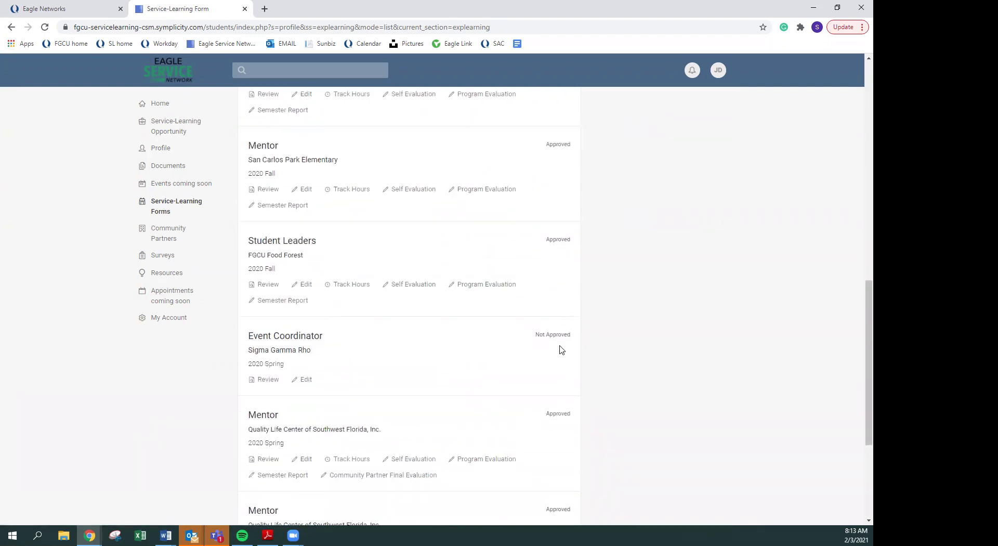
drag(534, 334, 565, 343)
click(563, 359)
scroll(333, 363, up, 3)
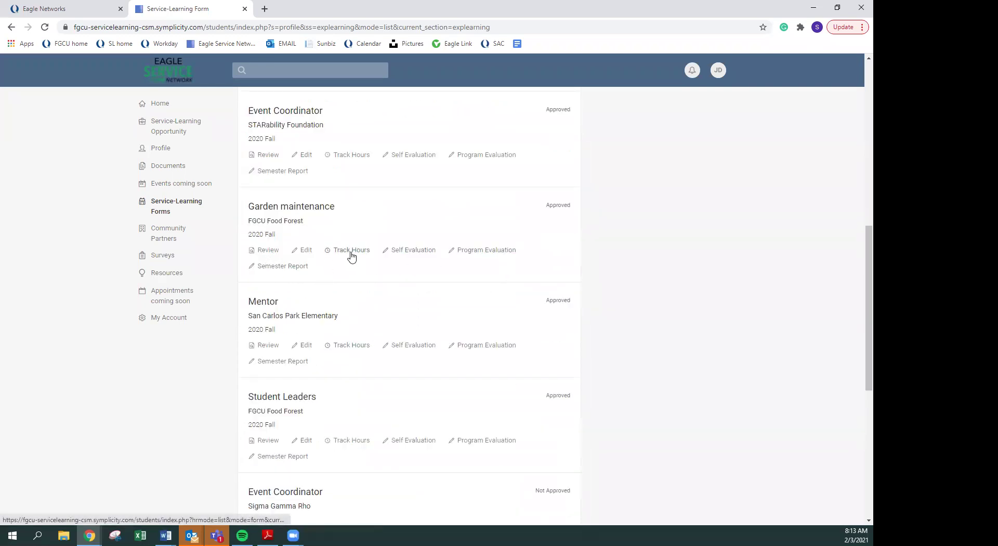
scroll(352, 255, up, 3)
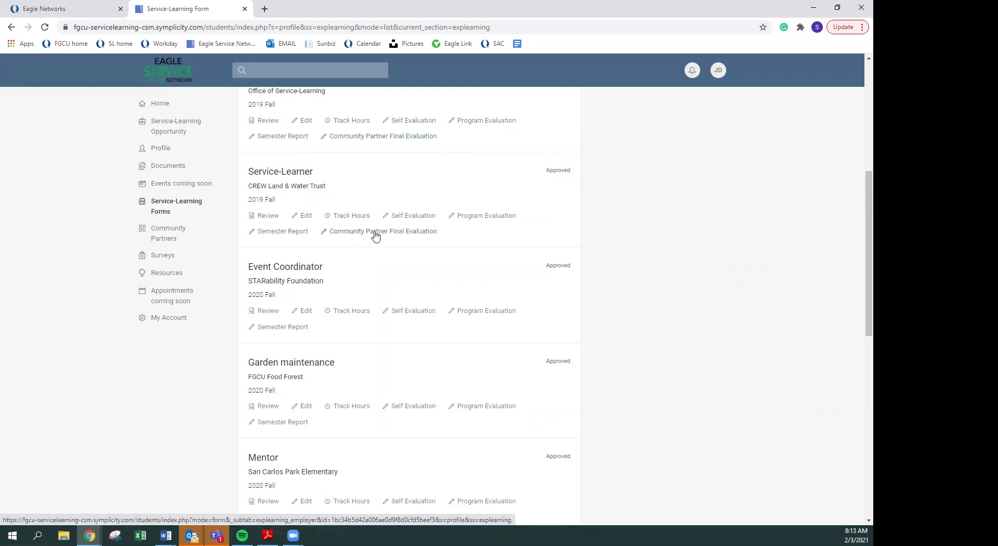
Open hour tracking for the STARability Foundation Event Coordinator experience and bring up a new hours entry.
click(351, 310)
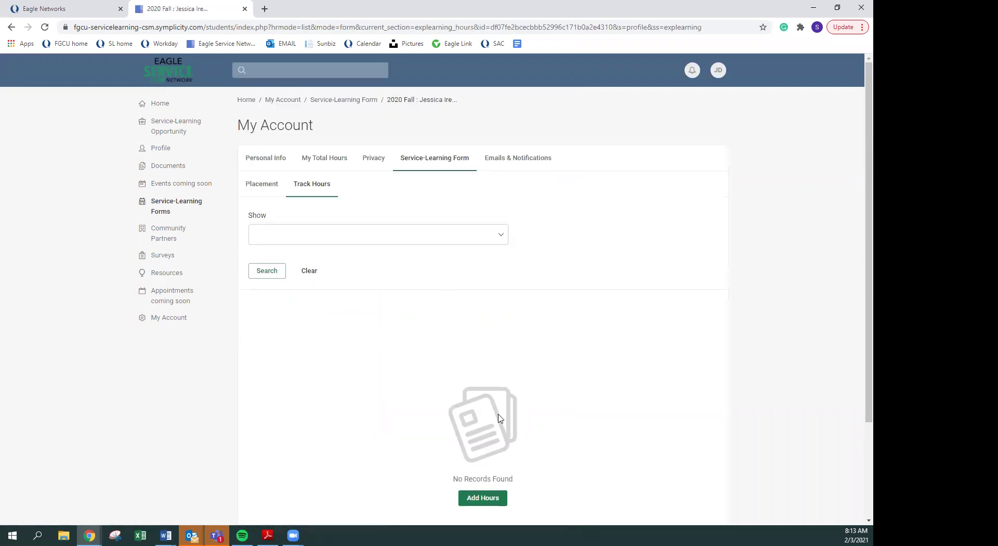
scroll(499, 418, down, 3)
click(491, 378)
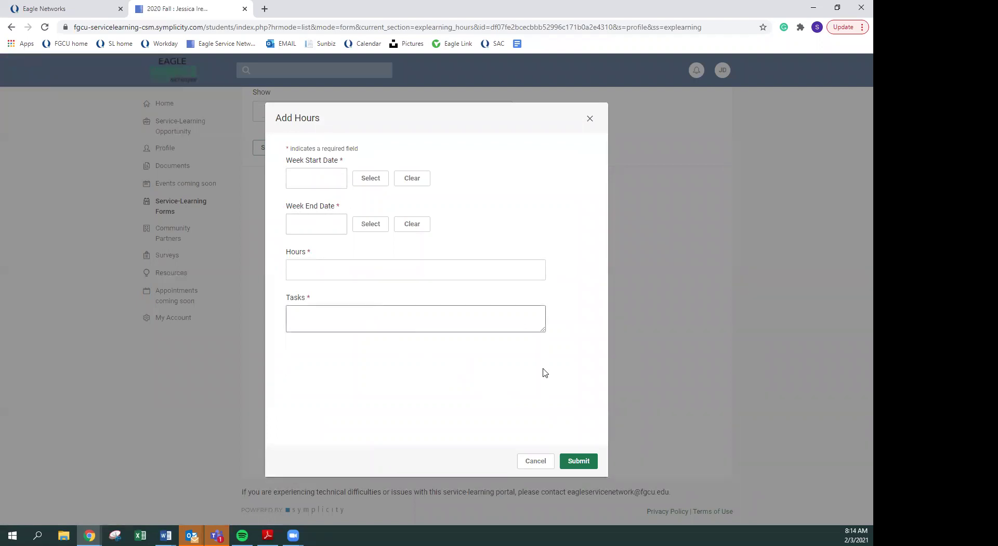
Try to submit the hours entry with its required fields blank, and close the entry without saving.
click(578, 461)
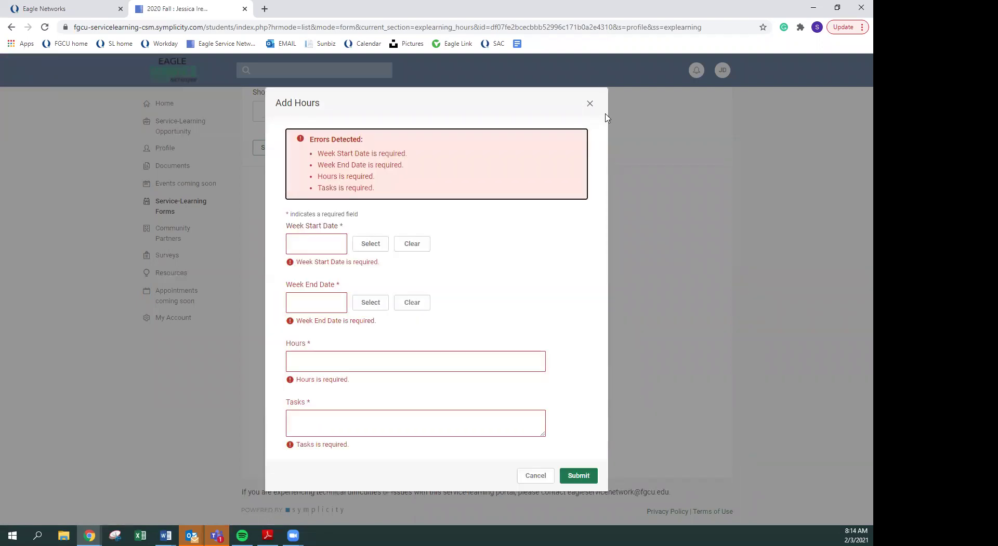
click(590, 104)
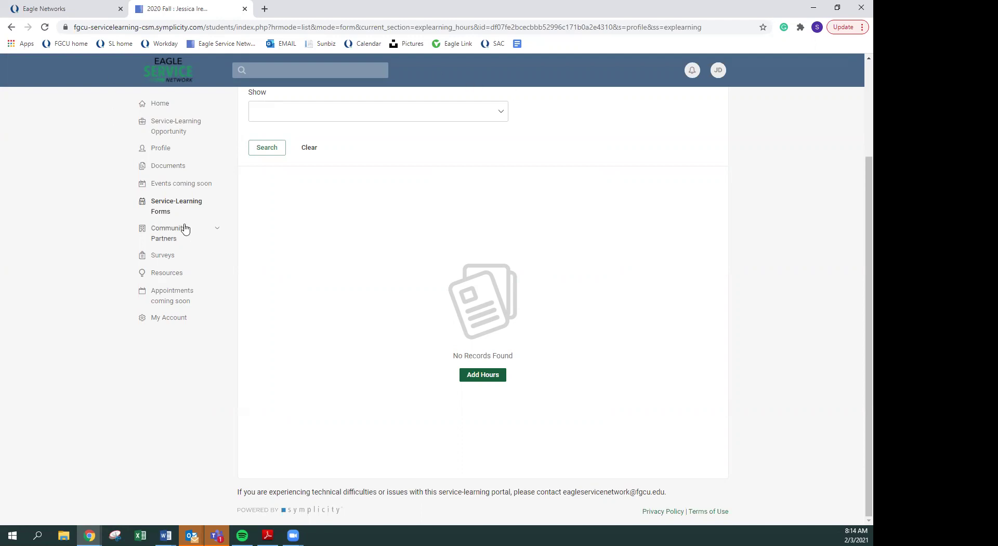
Open the community partner final evaluation for the FGCU Food Forest Service coordinator experience and check the supervisor's answer on hours accuracy.
click(164, 207)
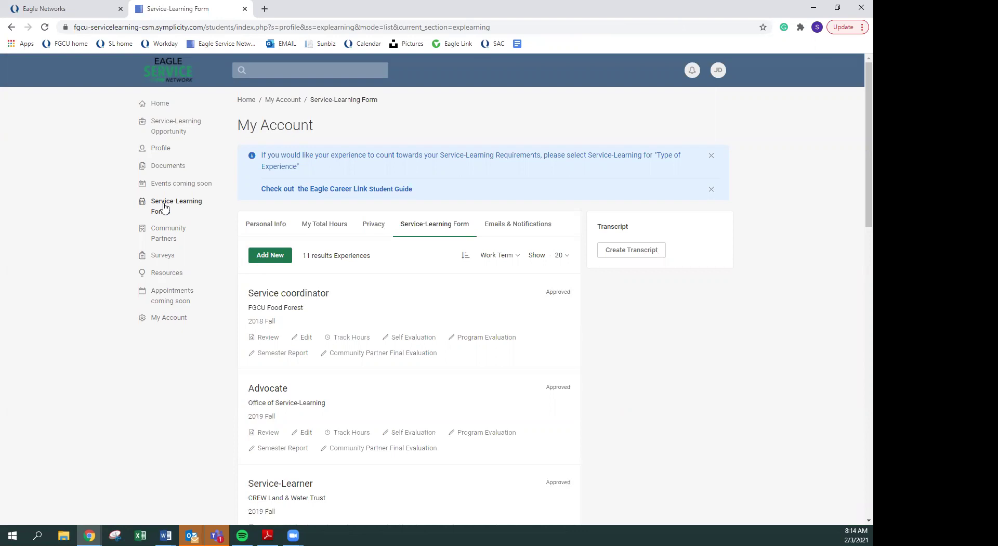
scroll(520, 328, down, 3)
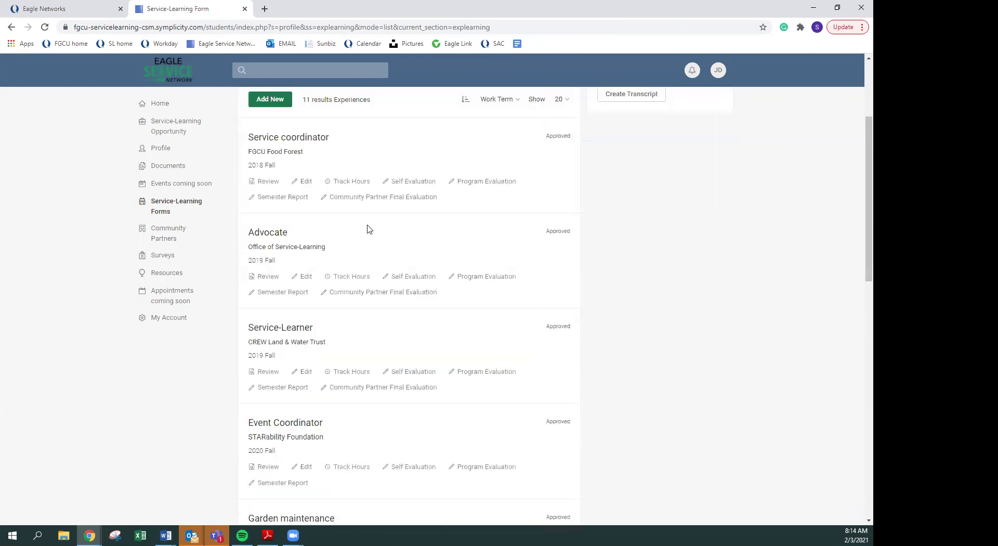
click(372, 197)
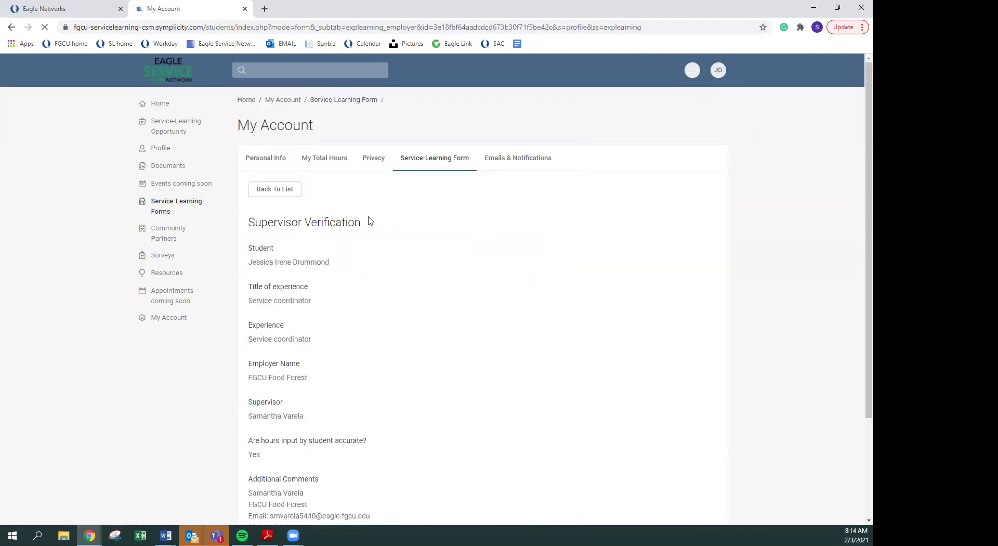
triple_click(256, 447)
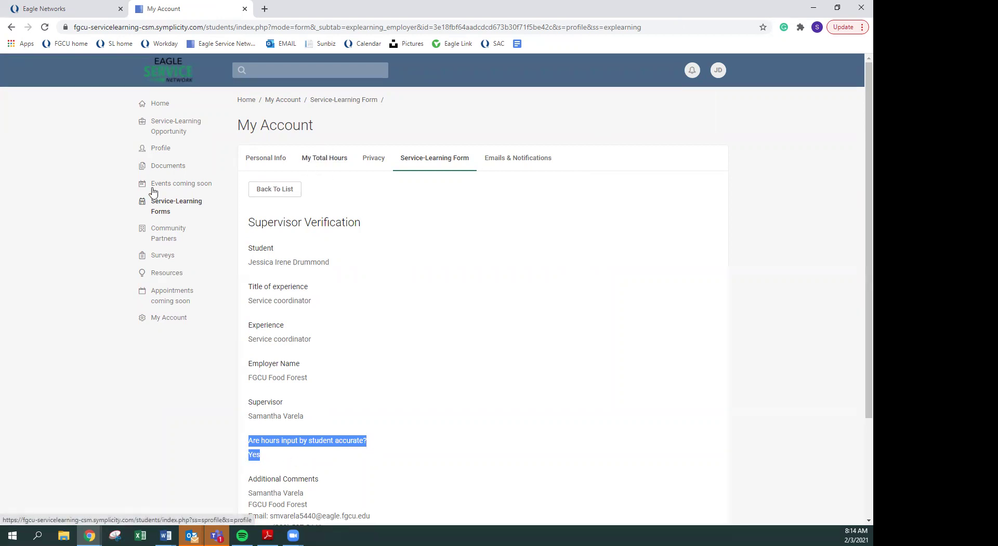
Open the community partner final evaluation for the Office of Service-Learning Advocate experience and check whether the supervisor verified the hours.
click(175, 207)
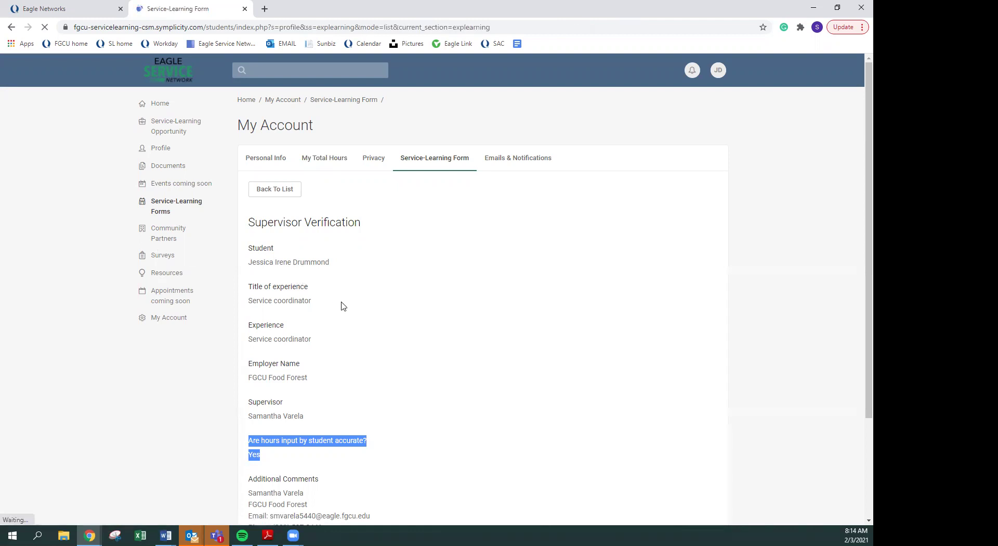
scroll(371, 307, down, 3)
click(372, 293)
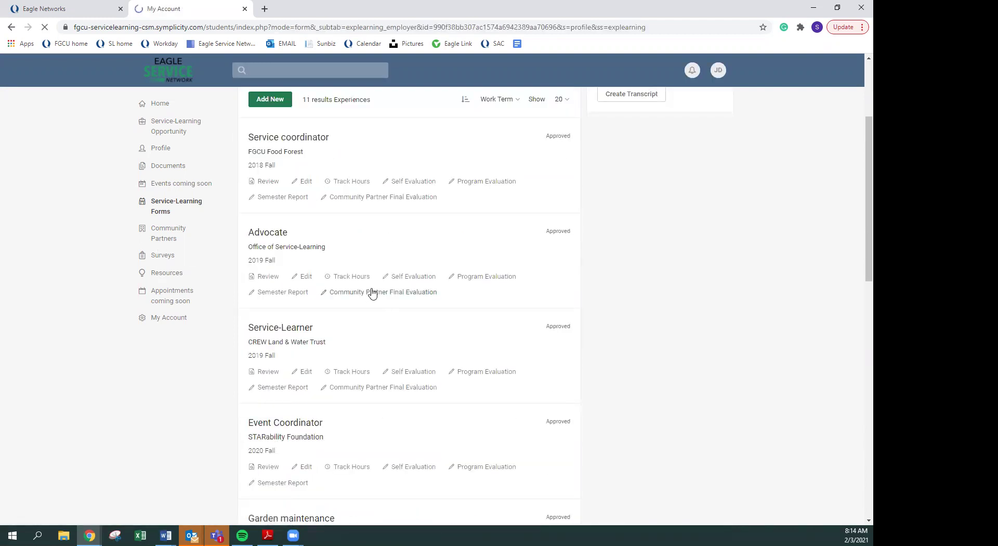
drag(268, 455, 245, 444)
drag(249, 493, 260, 491)
drag(266, 457, 239, 405)
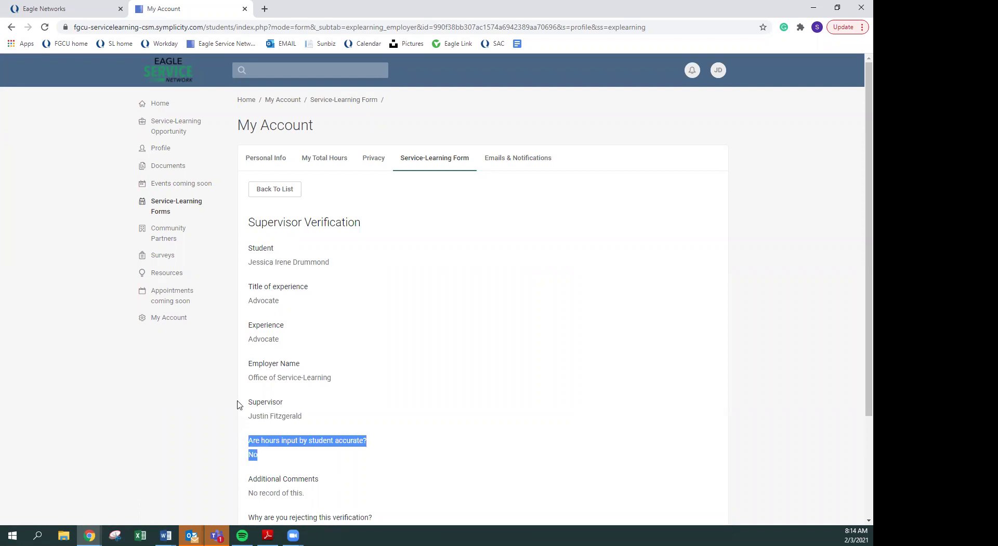
click(514, 362)
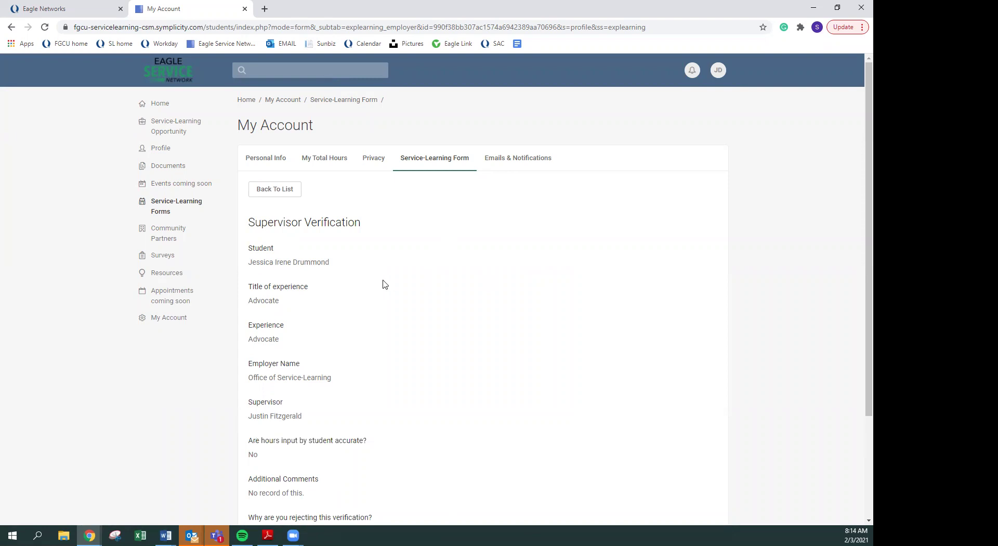
Check the total verified service-learning hours in the account's My Total Hours section, and return to the service-learning forms list.
click(160, 204)
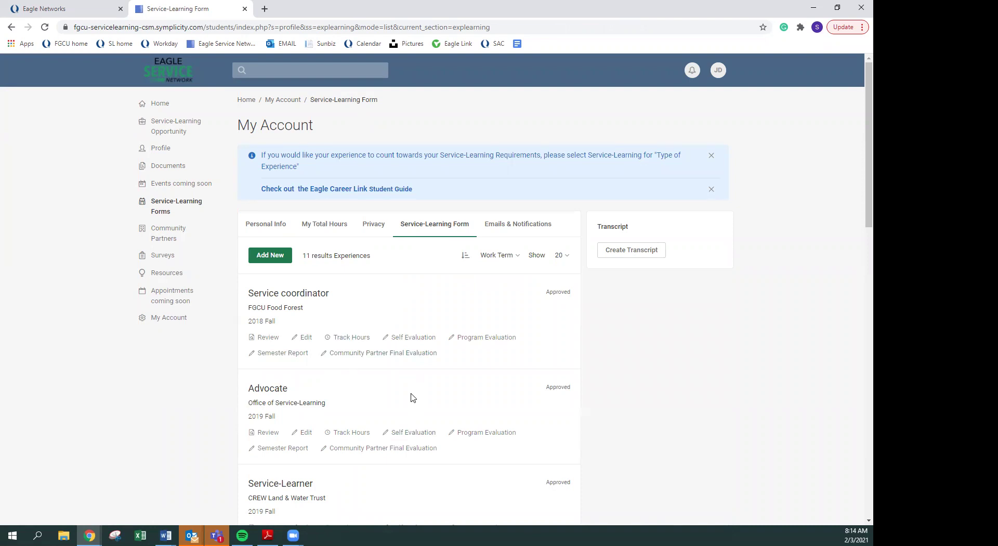
click(324, 224)
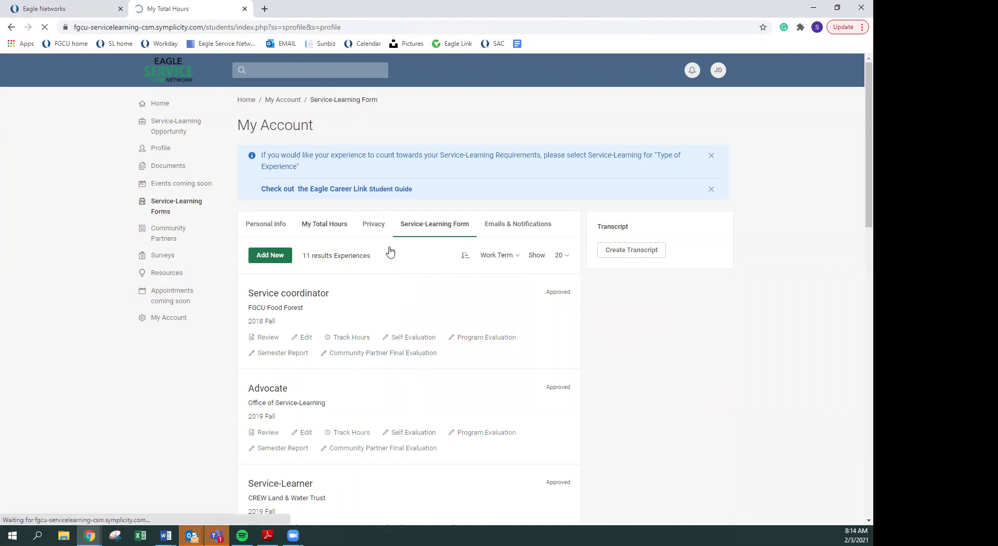
drag(279, 264, 241, 267)
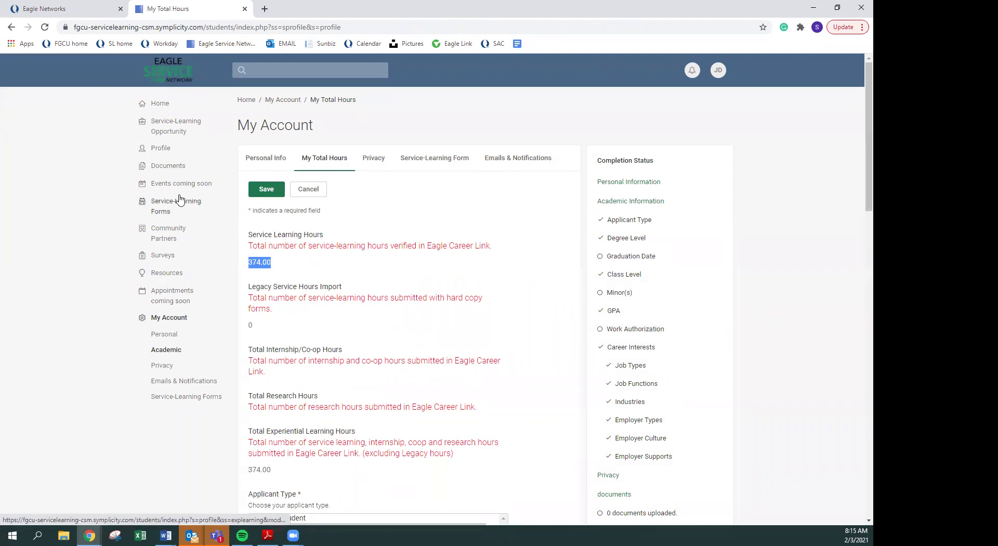
click(166, 206)
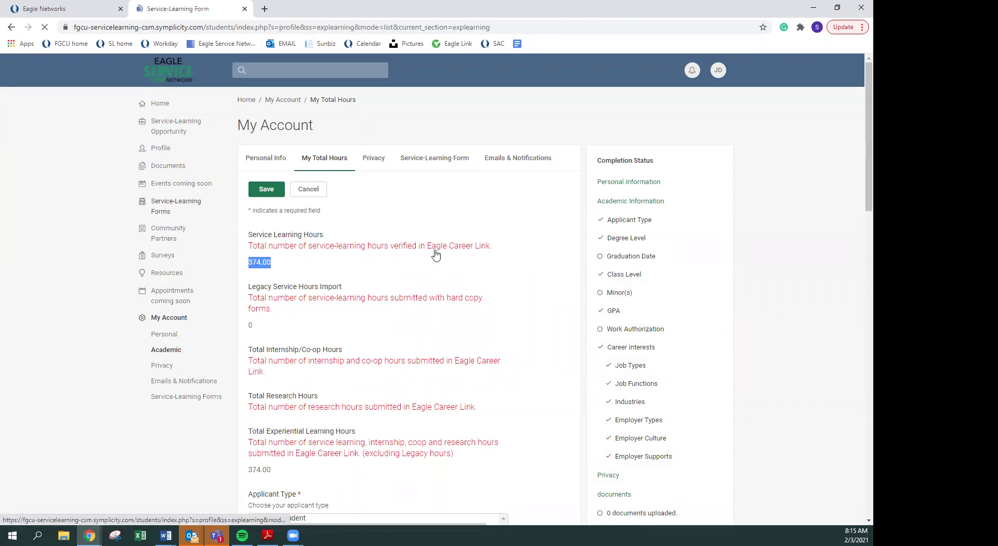